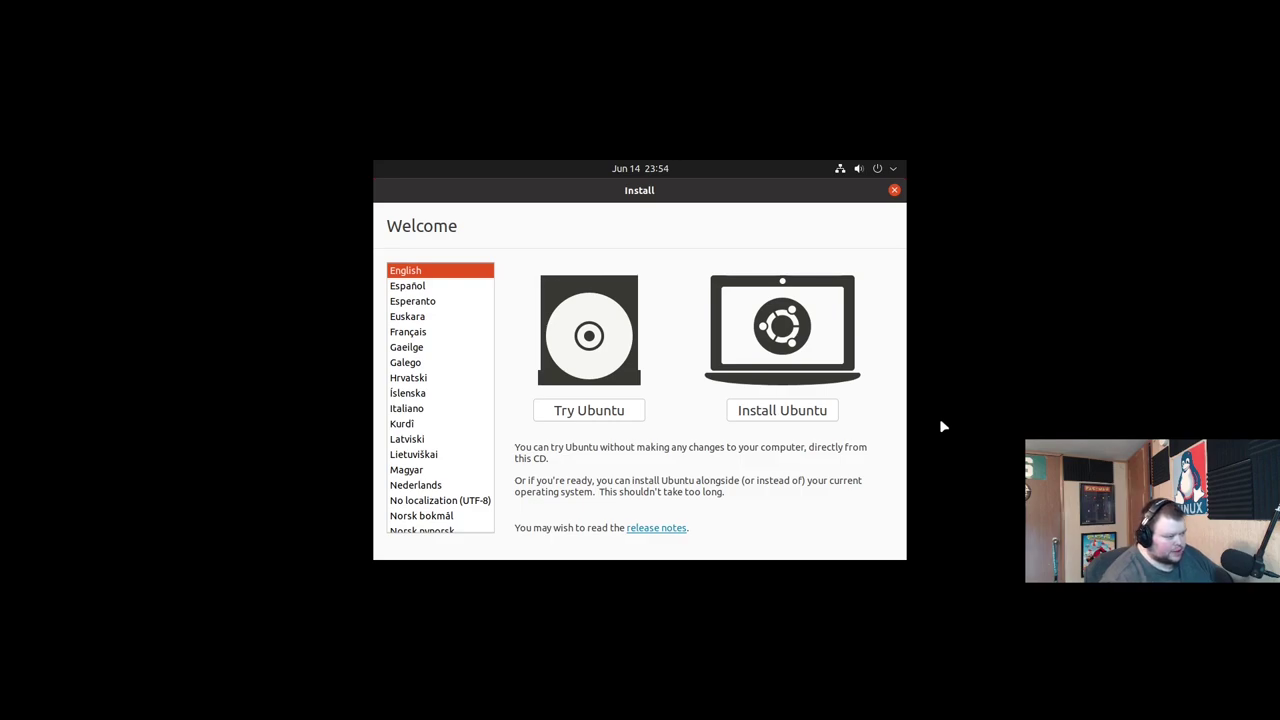
Choose Install Ubuntu, keep the English (US) keyboard, include third-party software, and skip update downloads.
left_click(794, 409)
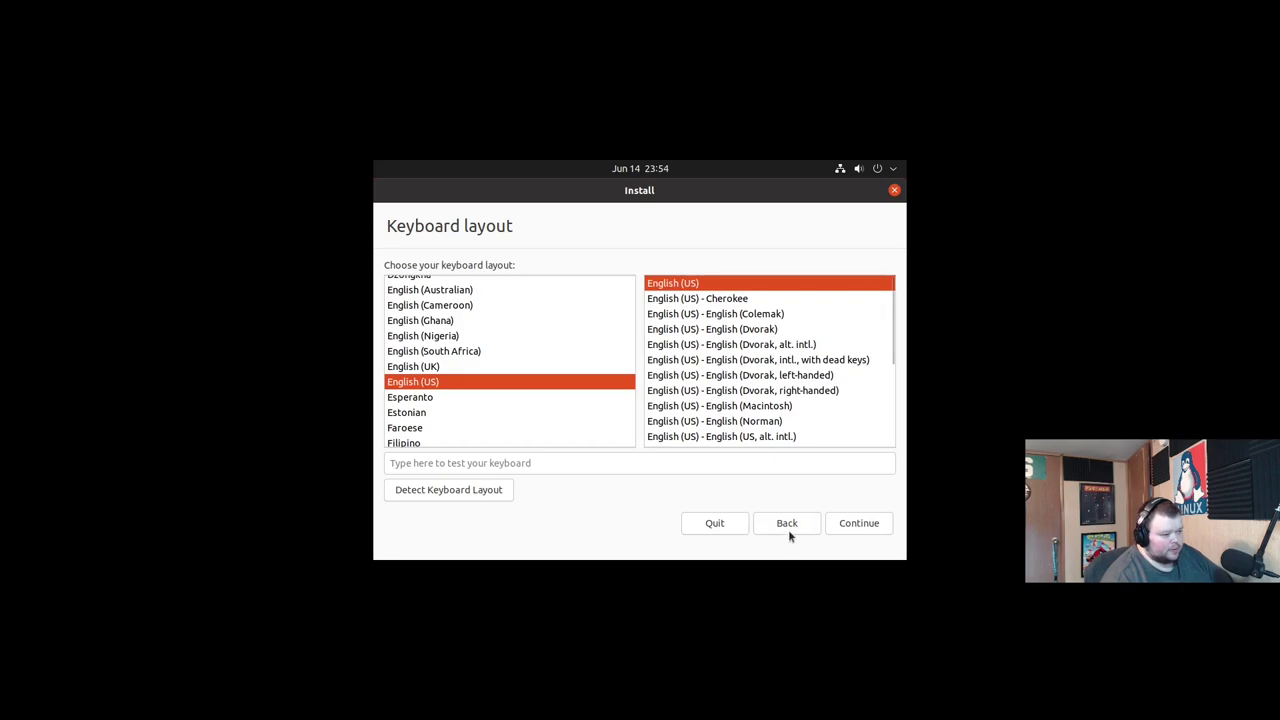
left_click(864, 525)
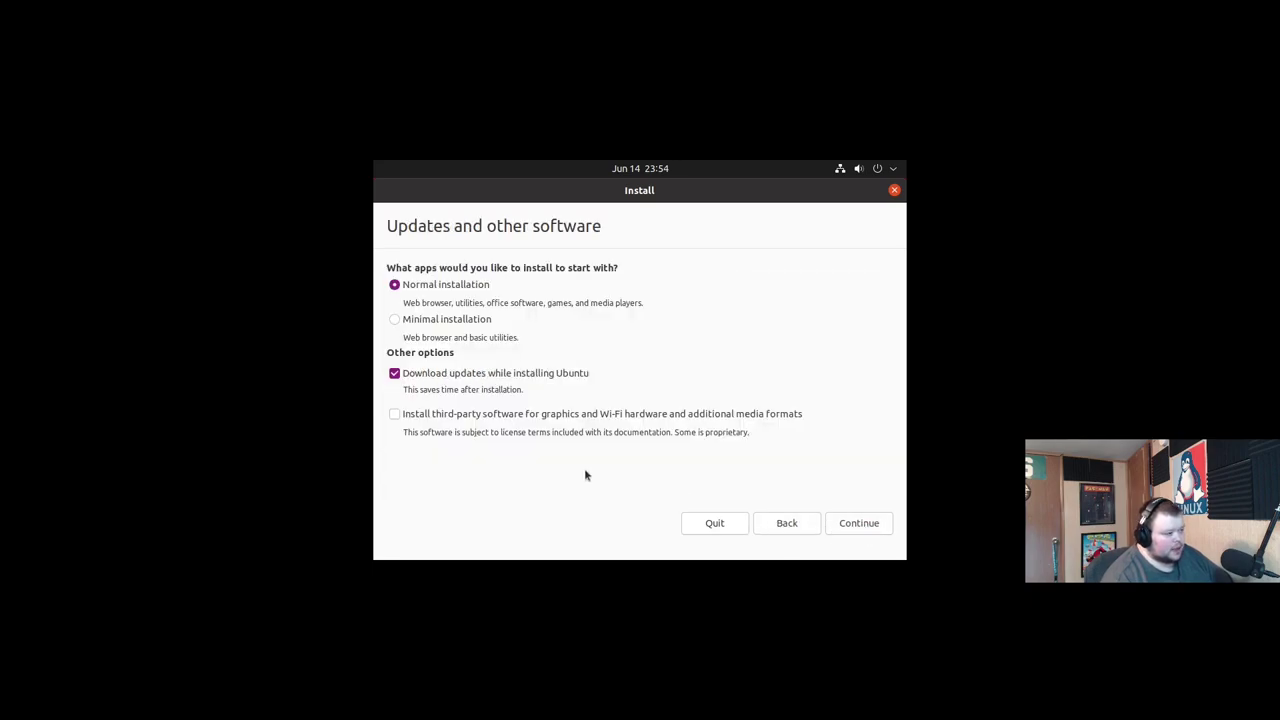
left_click(394, 414)
left_click(394, 373)
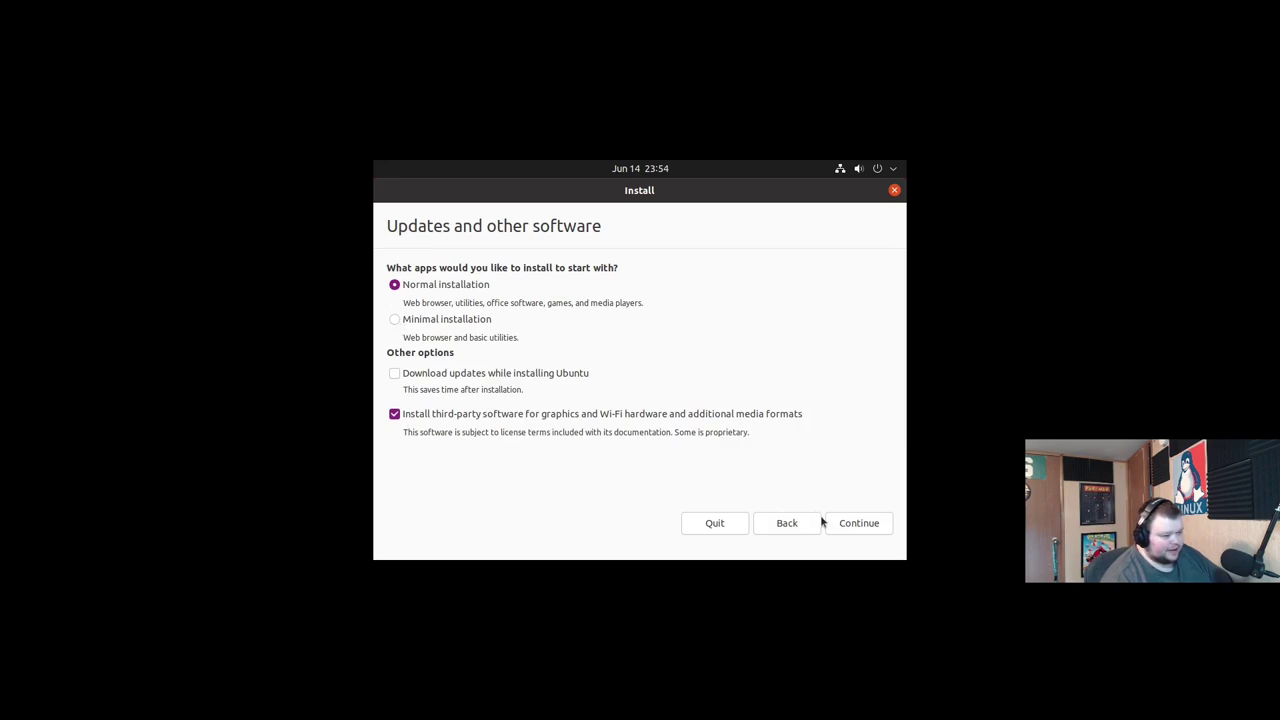
left_click(862, 525)
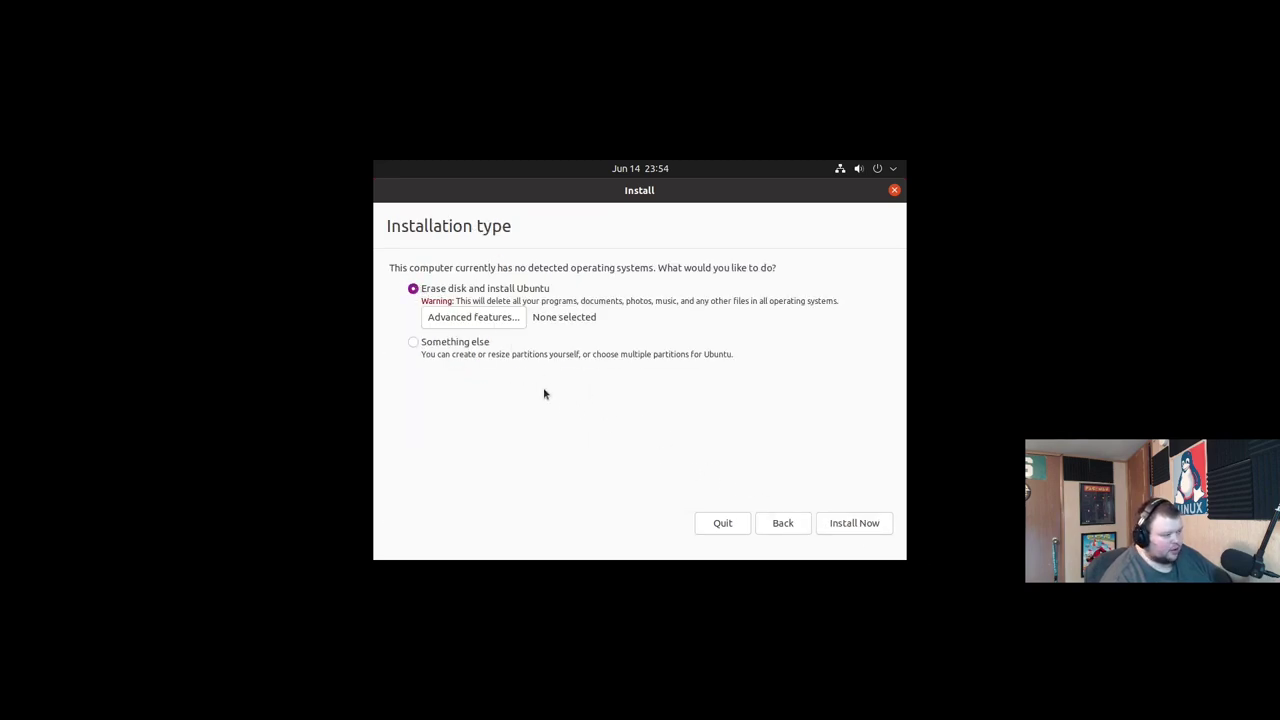
Set the disk erase to use LVM with encryption in Advanced features and proceed to the security key page.
left_click(485, 320)
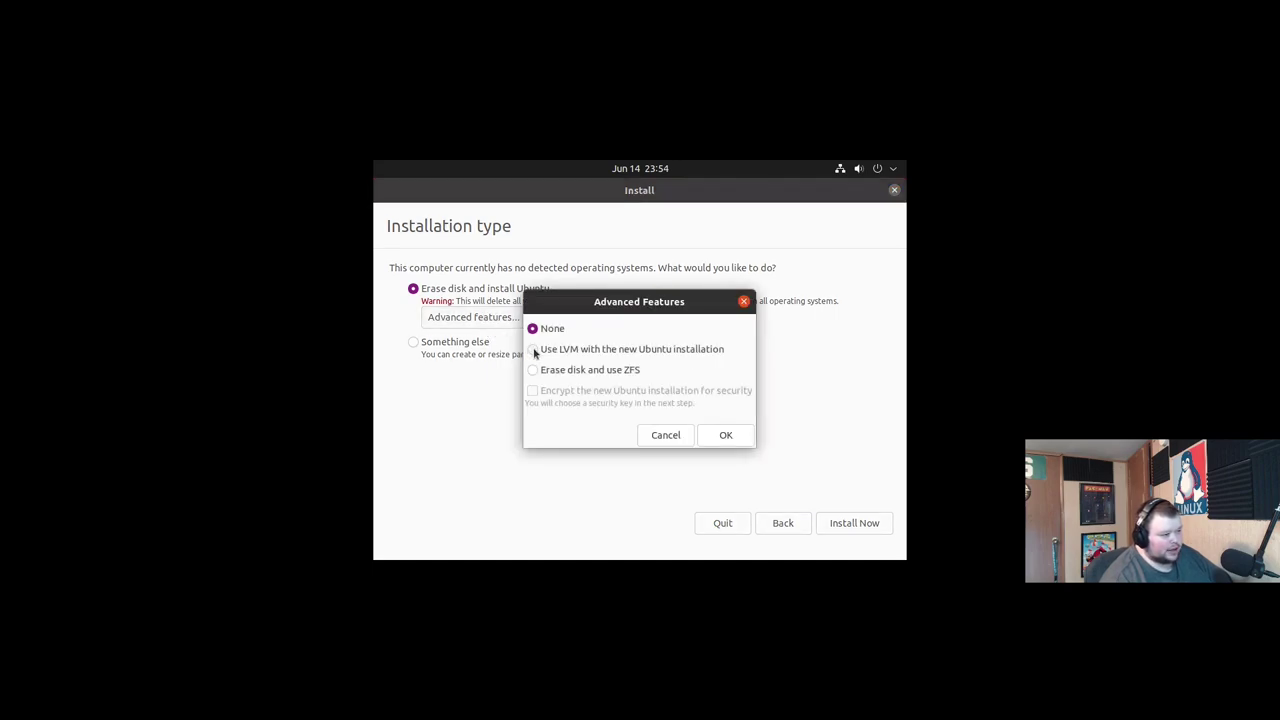
left_click(533, 350)
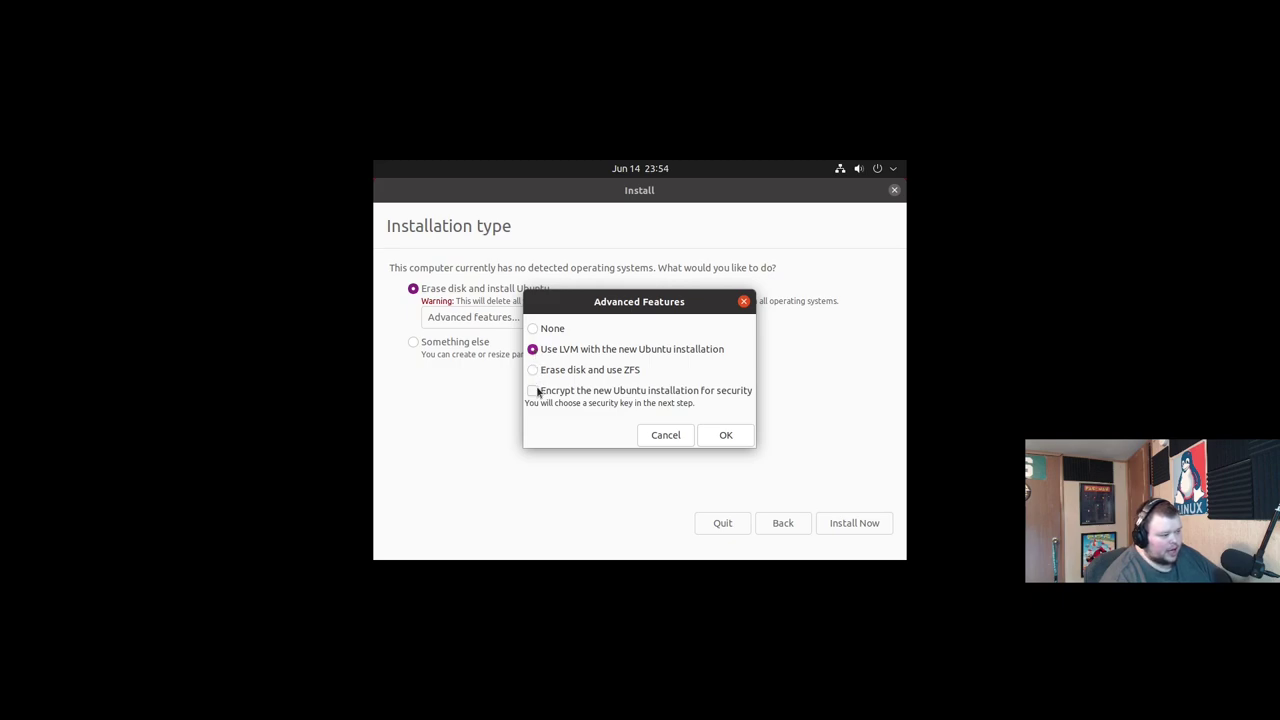
left_click(534, 391)
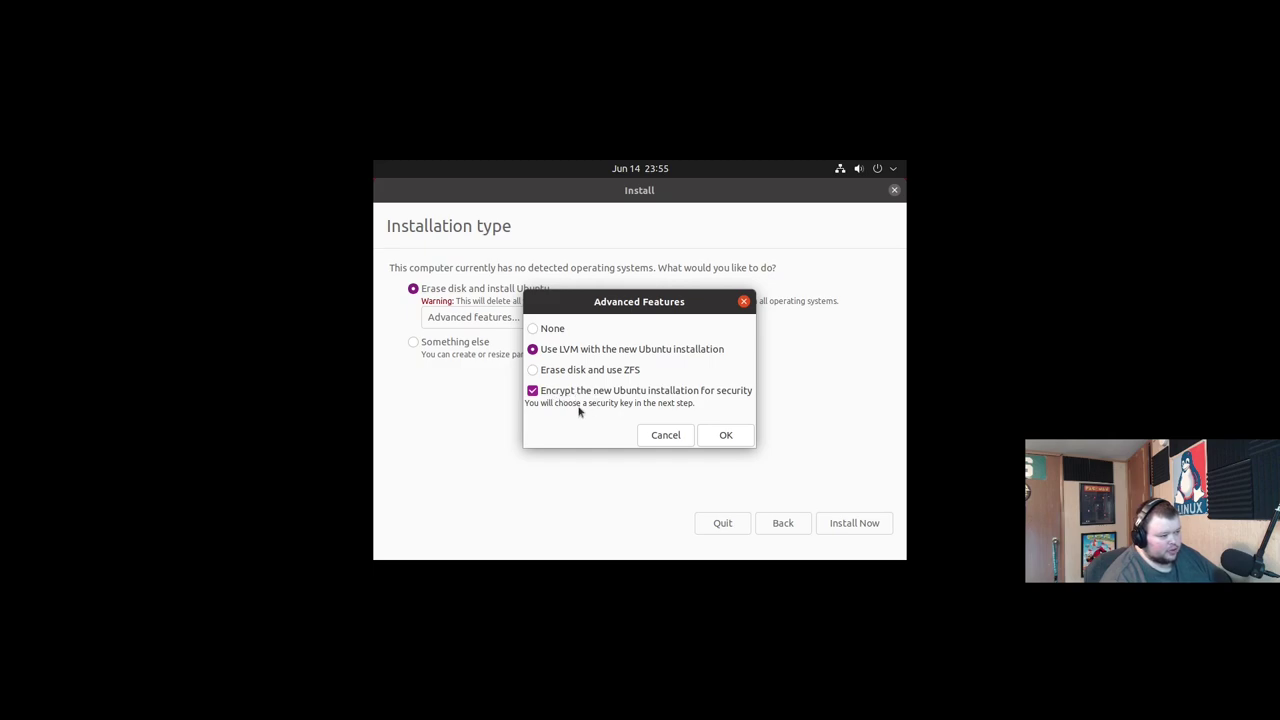
left_click(725, 435)
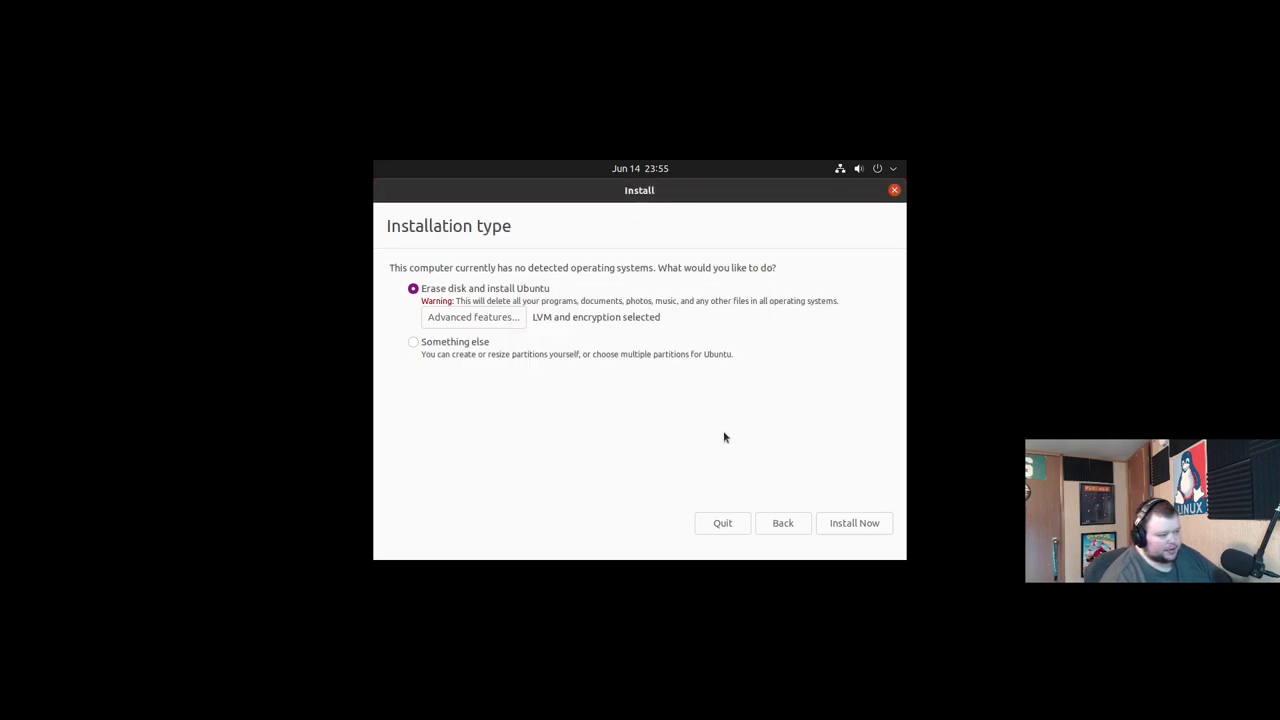
left_click(842, 524)
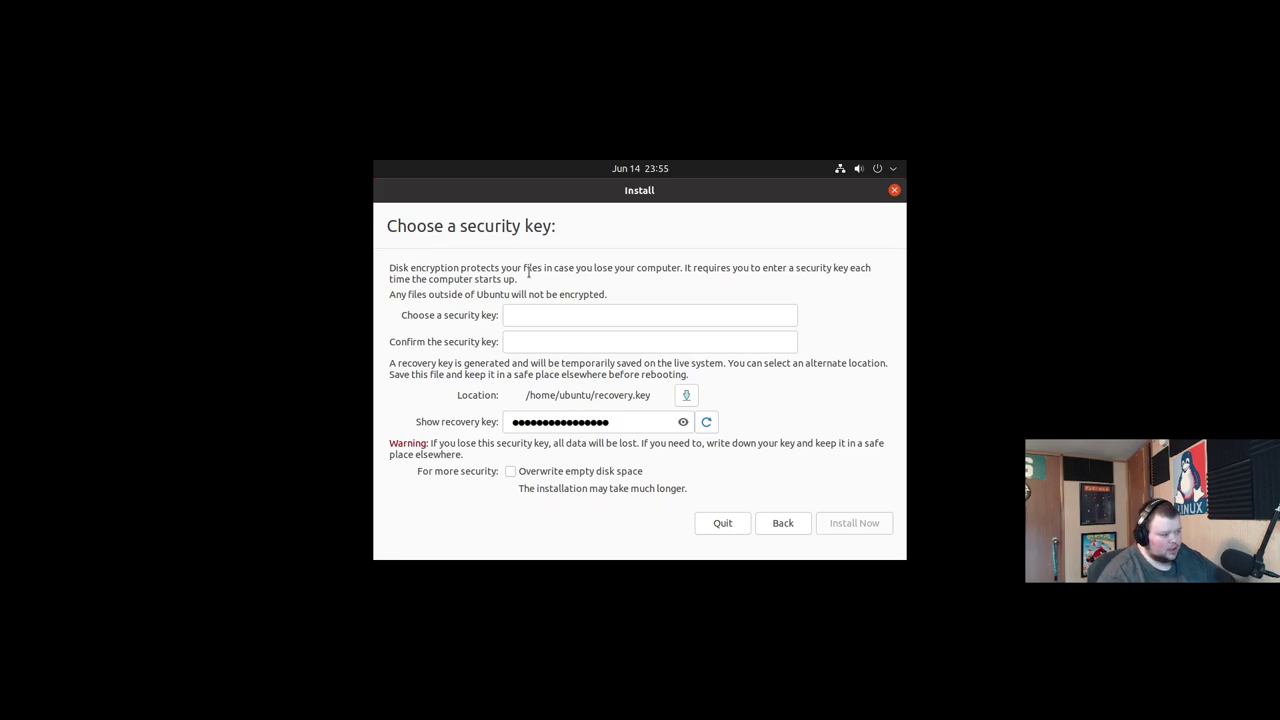
Enter the disk security key and retype it in the confirmation field.
left_click(556, 320)
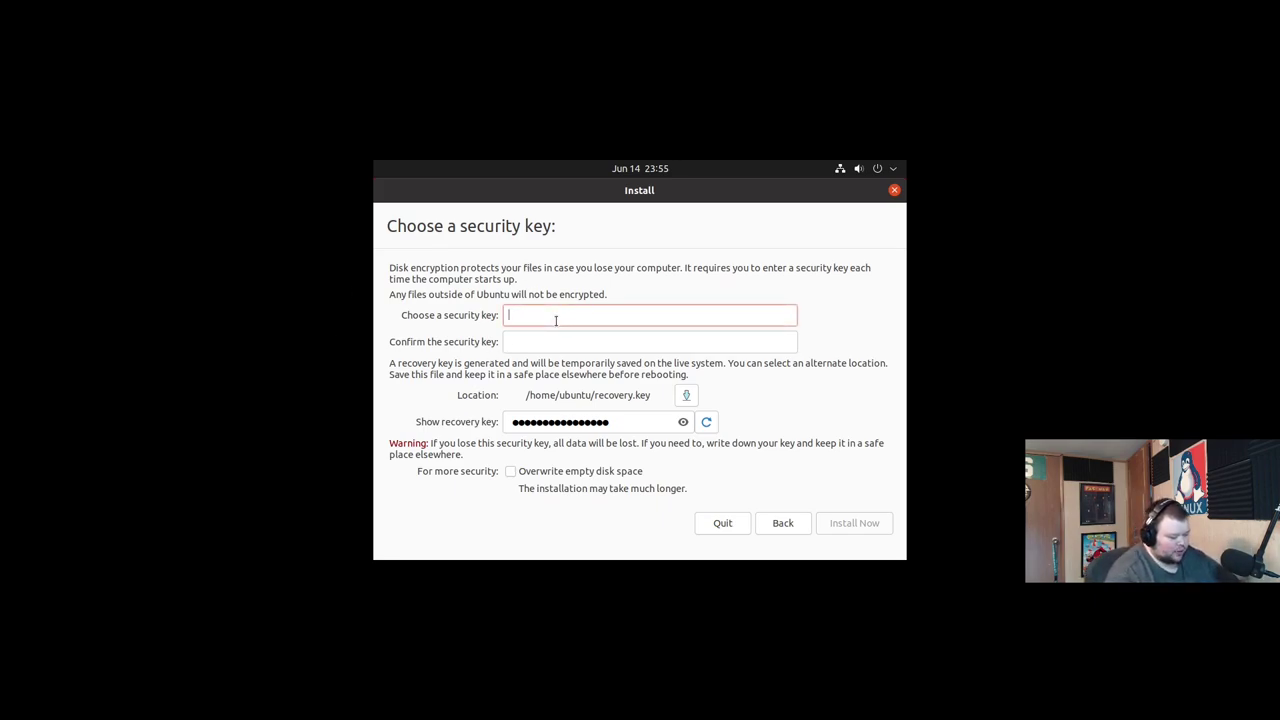
type("••••••••••")
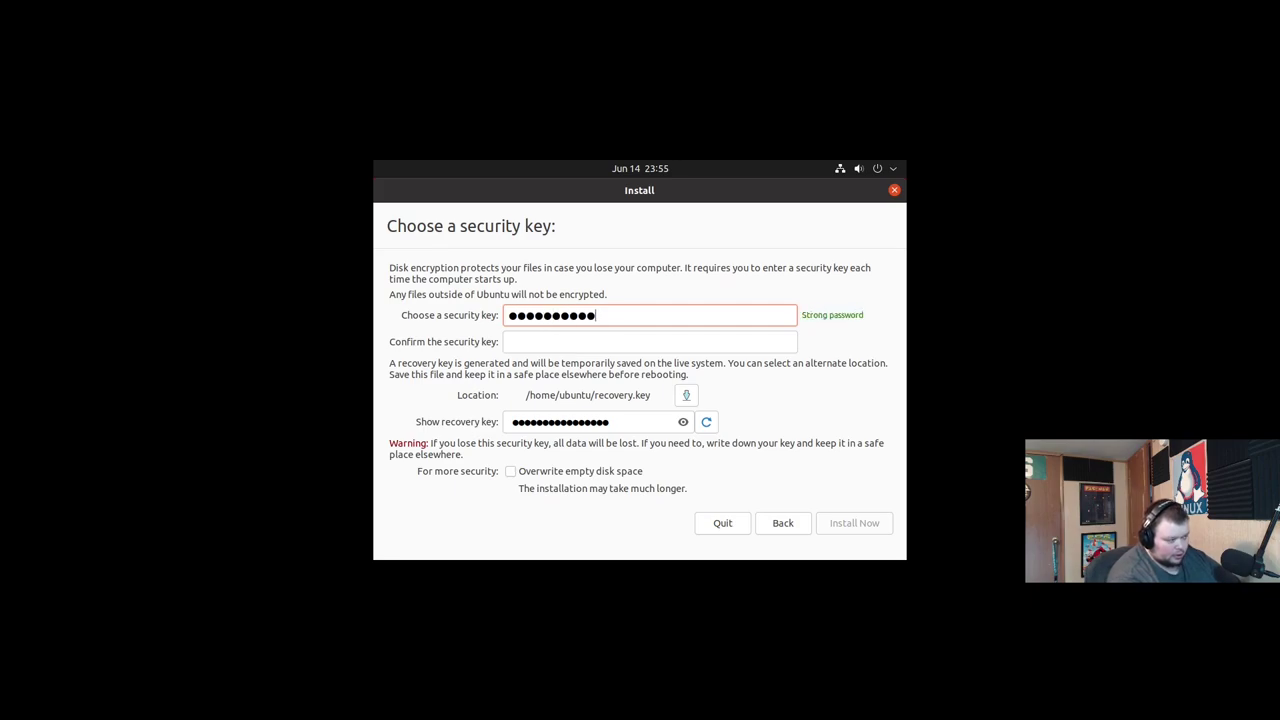
key("Tab")
type("•••••••••")
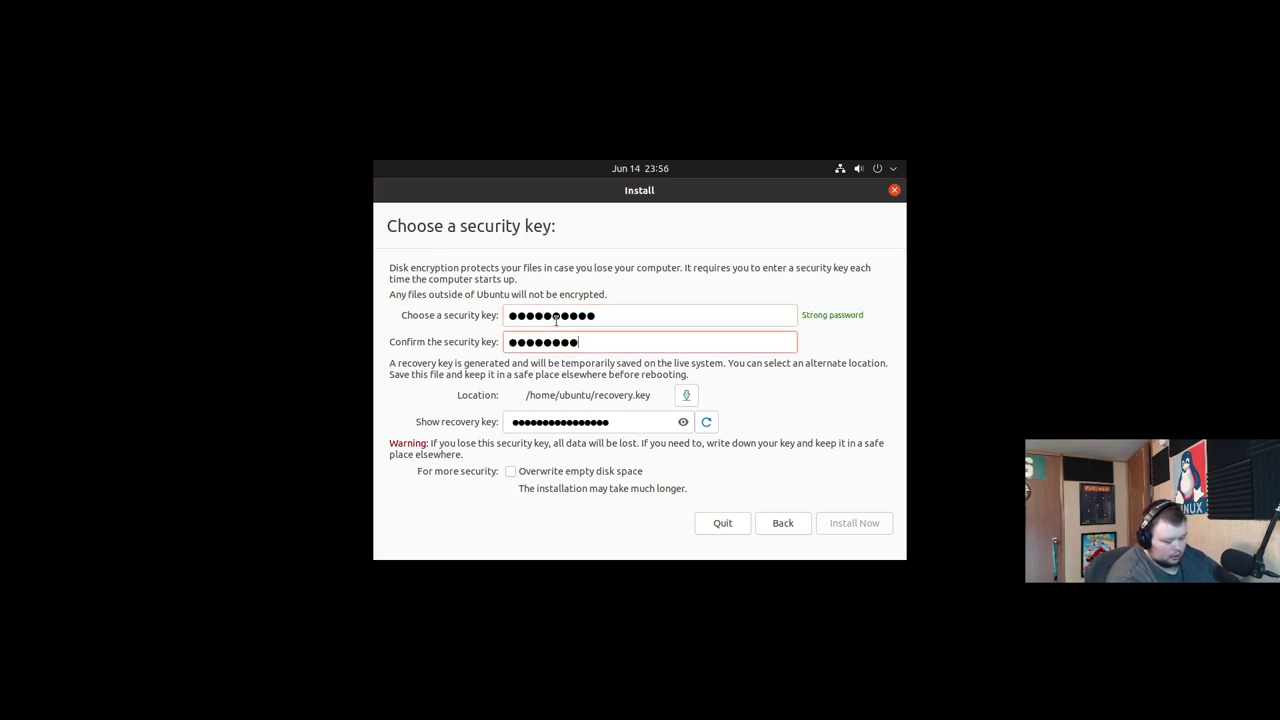
type("•")
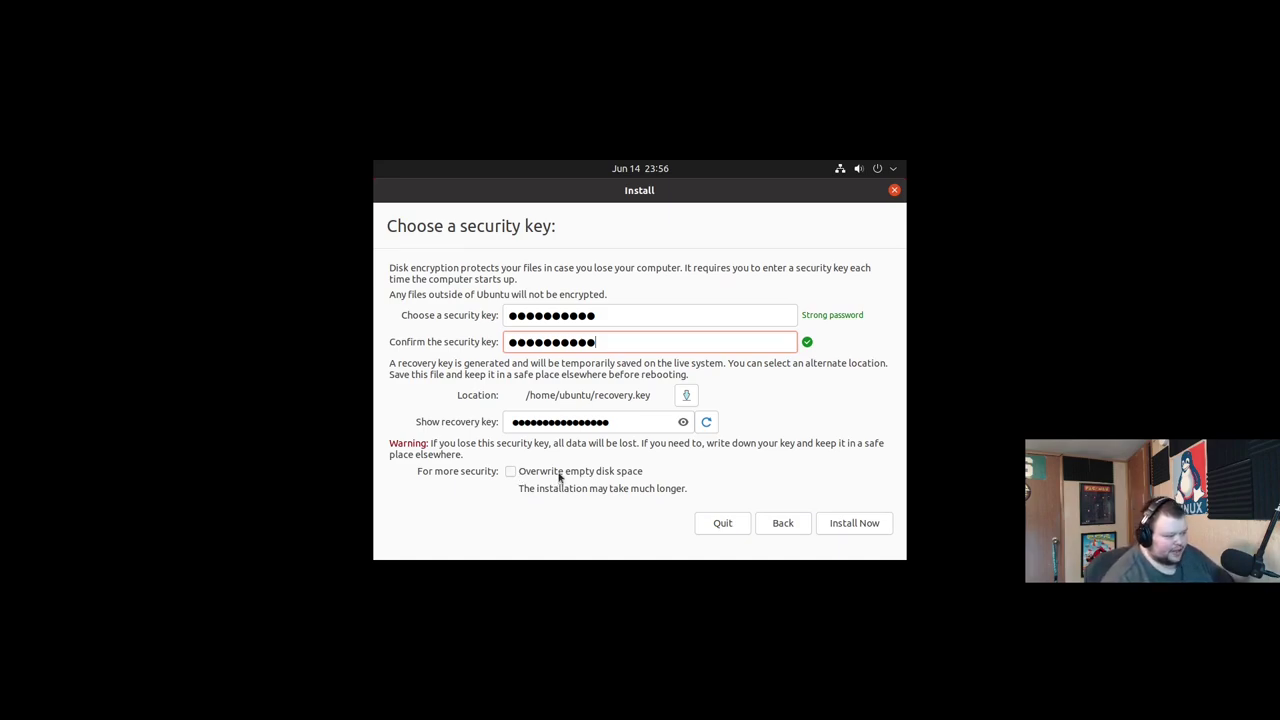
Open the file chooser for the recovery key's save location.
left_click(686, 395)
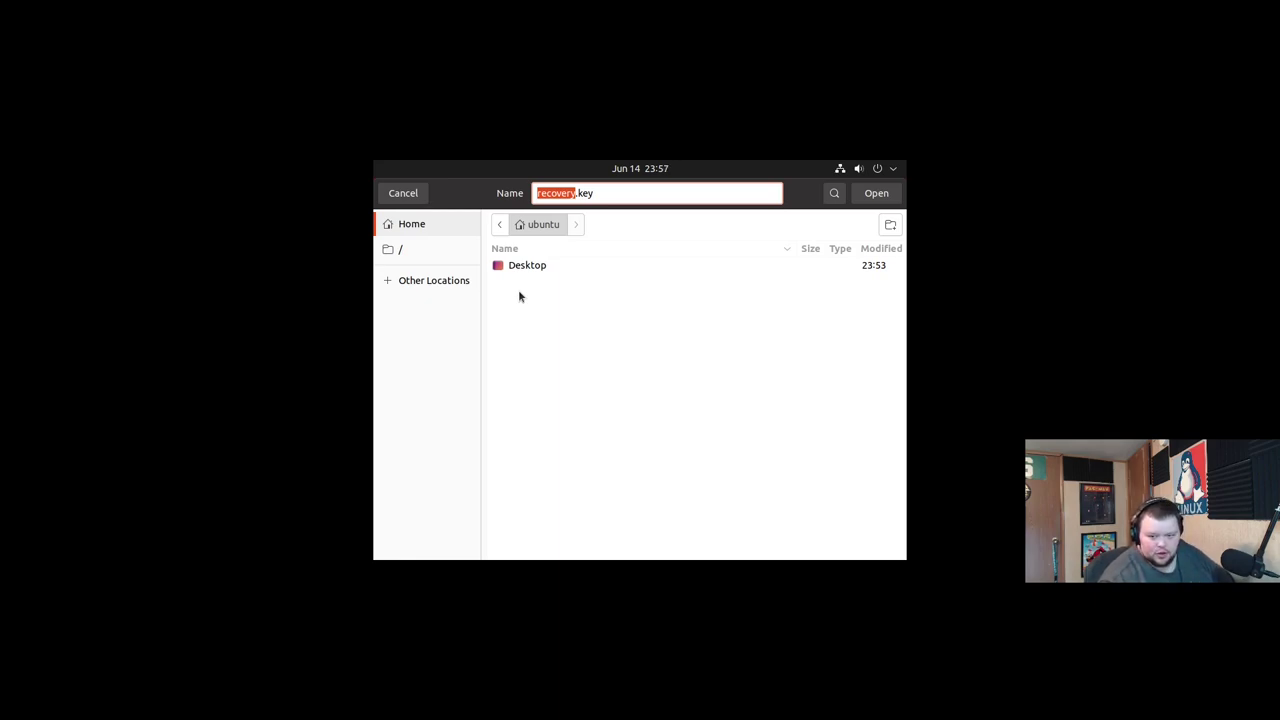
Cancel the file chooser, keeping /home/ubuntu/recovery.key, then reveal and select the generated recovery key.
left_click(403, 193)
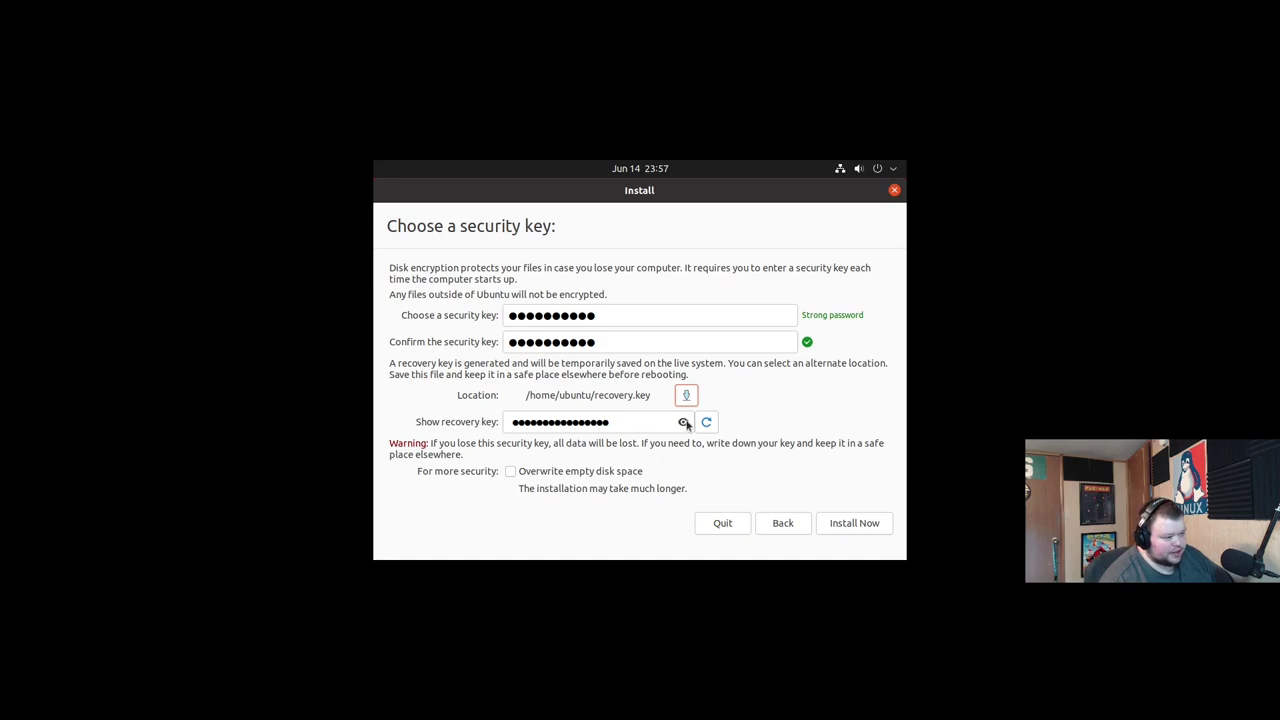
left_click(684, 422)
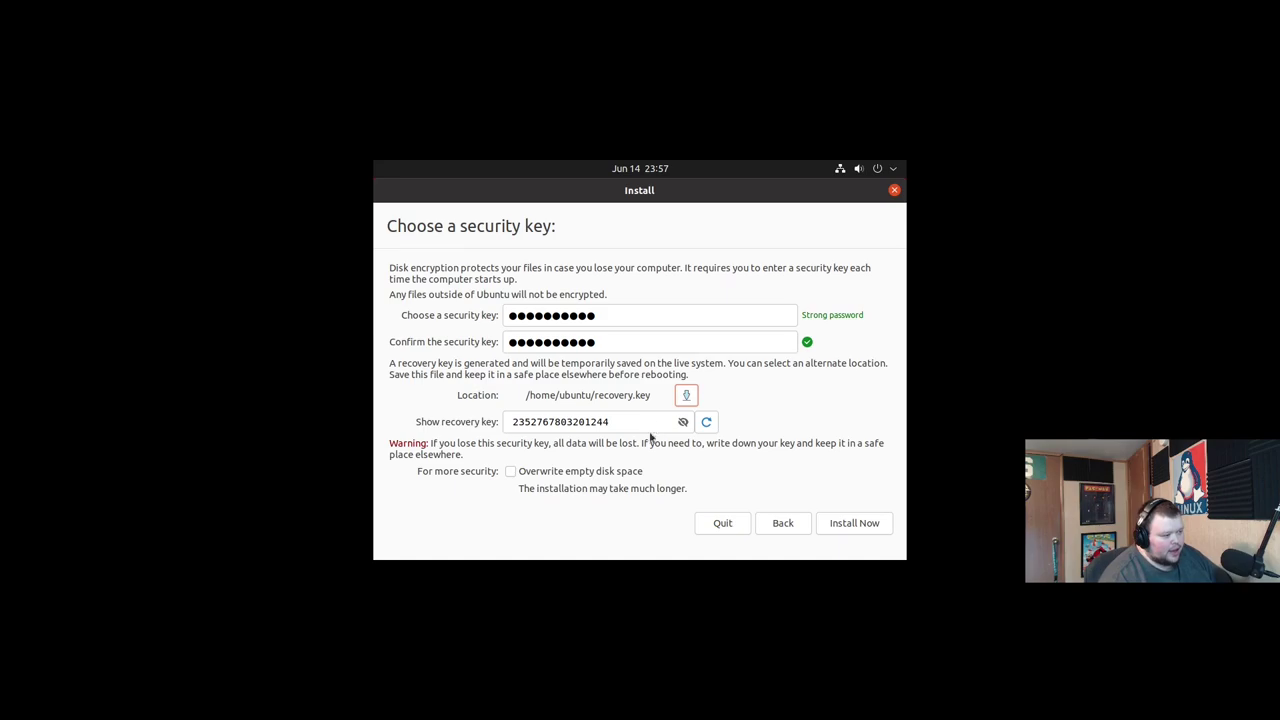
left_click_drag(515, 421, 628, 421)
left_click(622, 422)
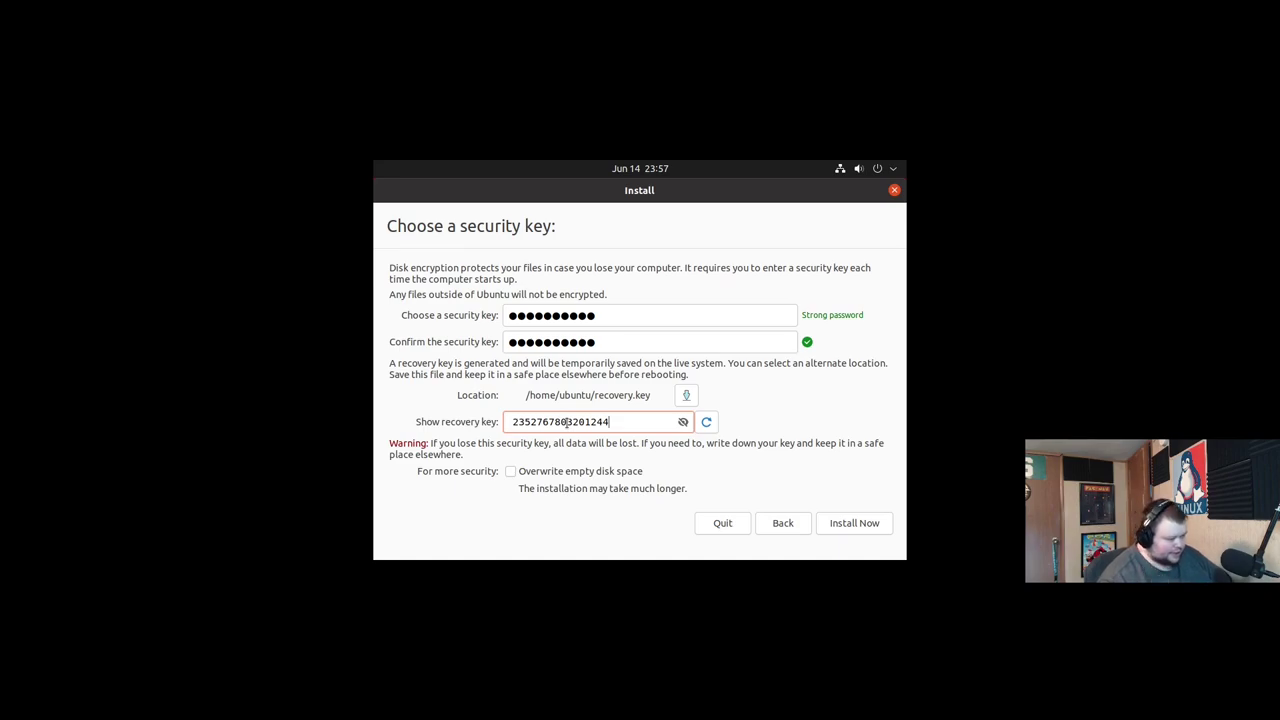
Start the encrypted install, then power off the virtual machine via Ctrl+Q.
left_click(848, 522)
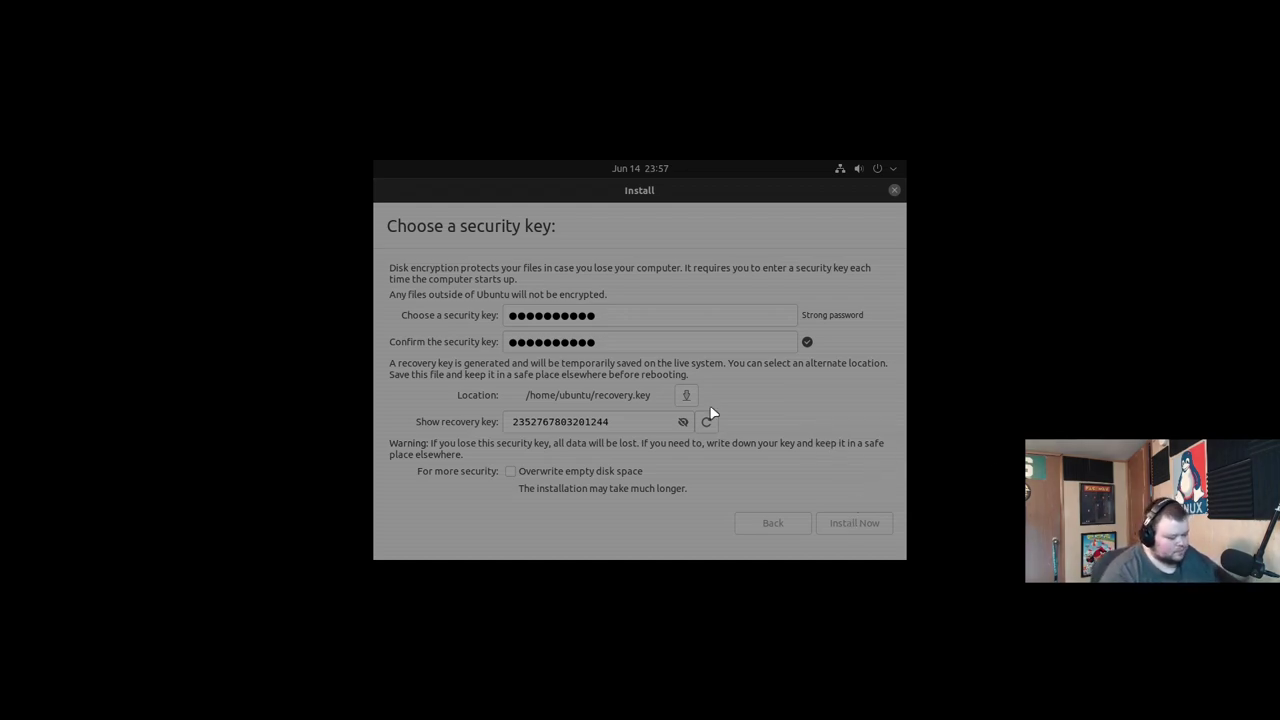
key("ctrl+q")
left_click(737, 211)
left_click(592, 266)
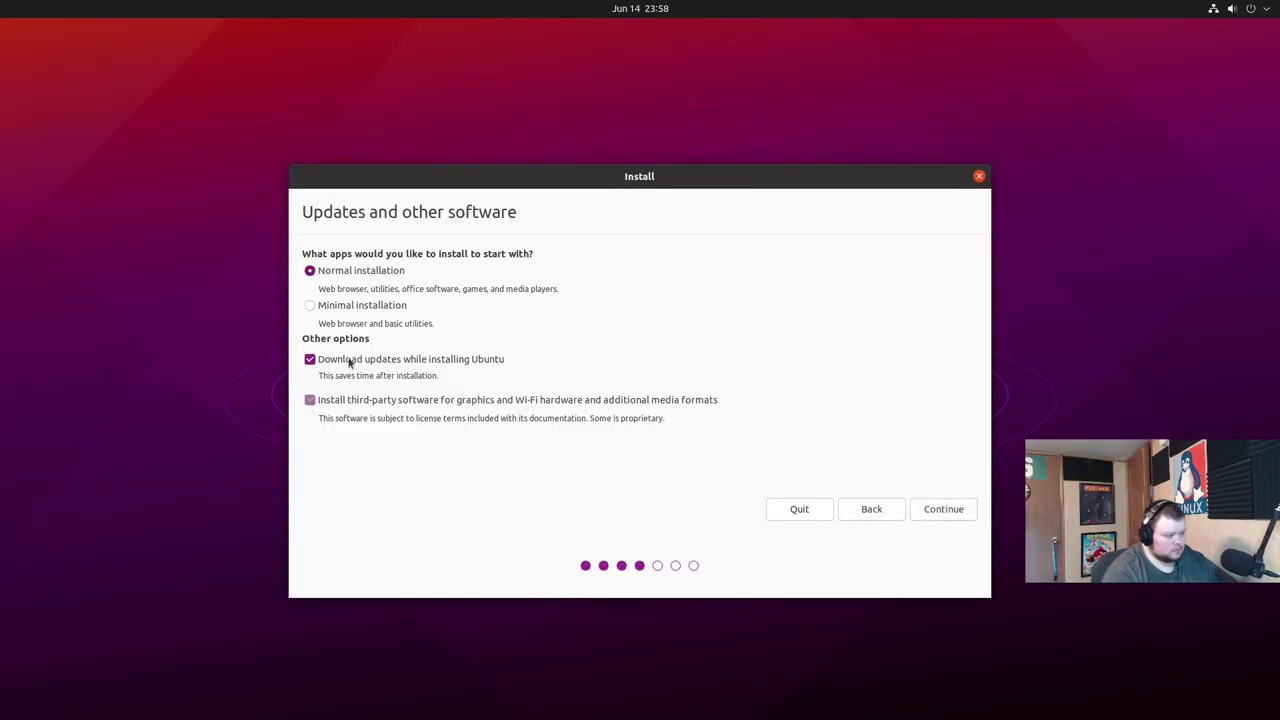
Choose Minimal installation without update downloads, and set LVM with encryption in Advanced features.
left_click(309, 305)
left_click(309, 359)
left_click(943, 509)
left_click(389, 303)
left_click(532, 349)
left_click(532, 390)
left_click(726, 435)
Enter and confirm the security key, start the install, and confirm writing changes to disk.
left_click(918, 508)
type("ubuntu1234")
key("Tab")
type("ubuntu1234")
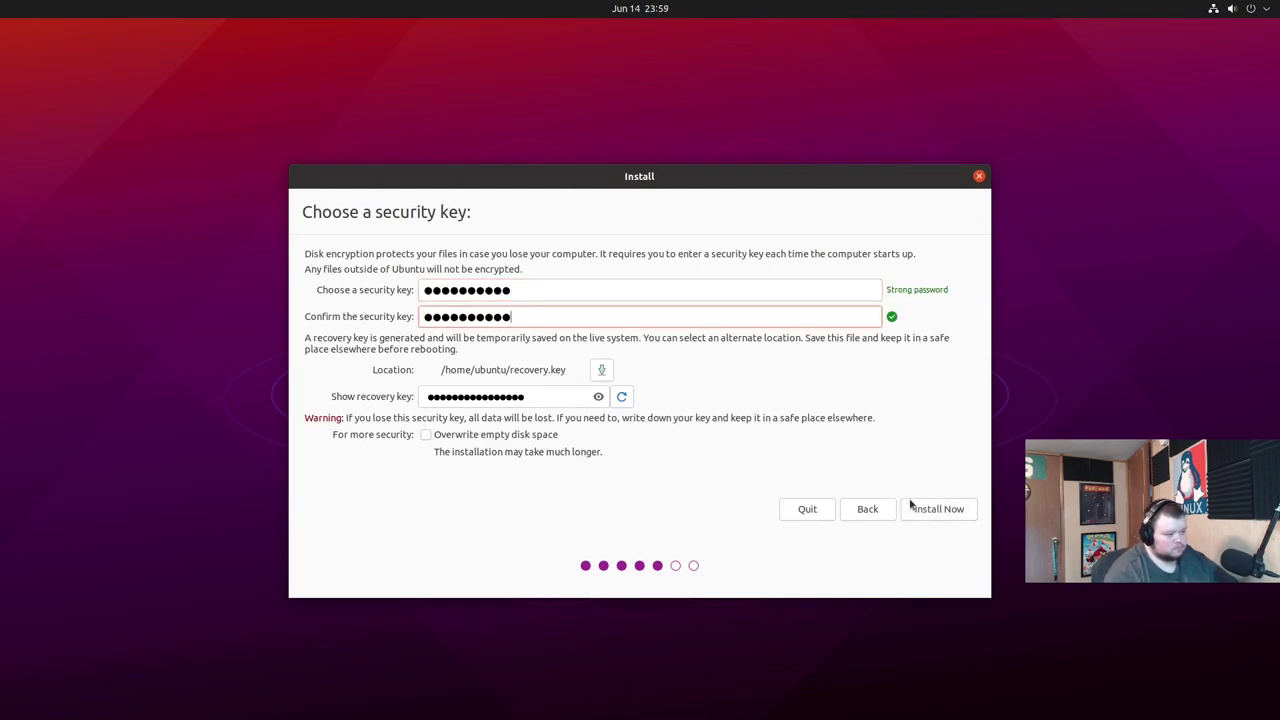
left_click(918, 508)
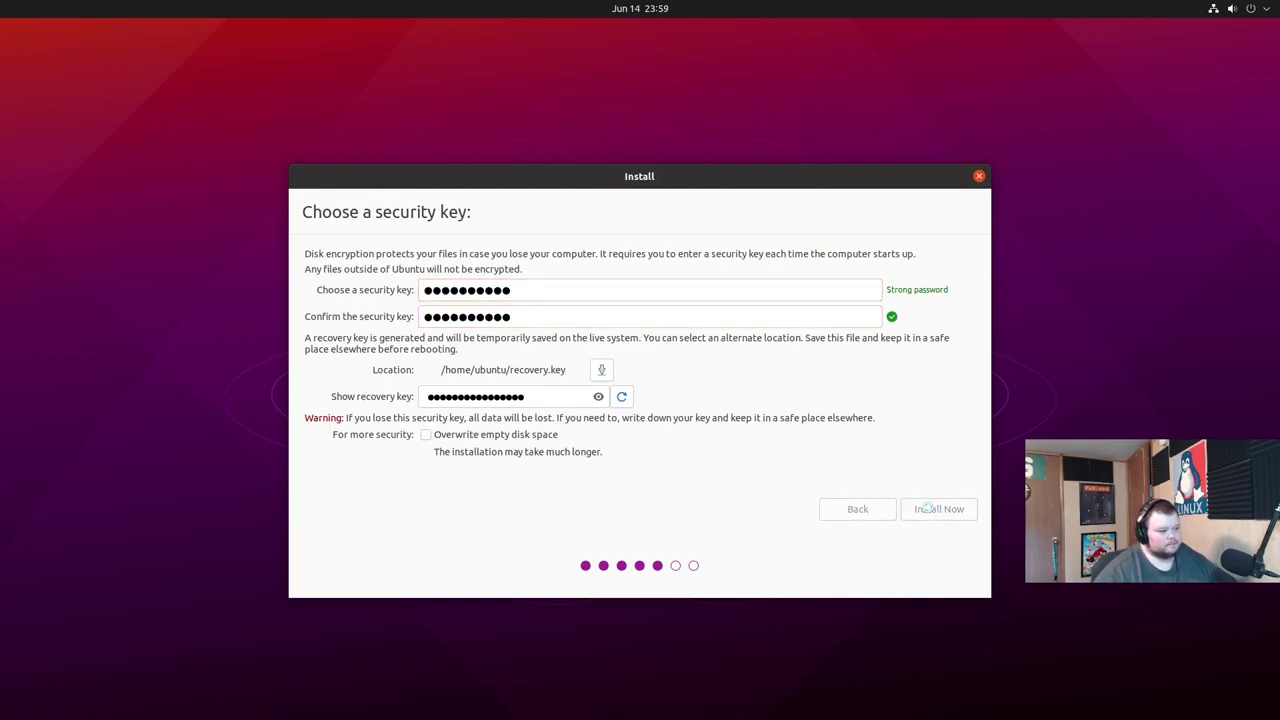
left_click(836, 455)
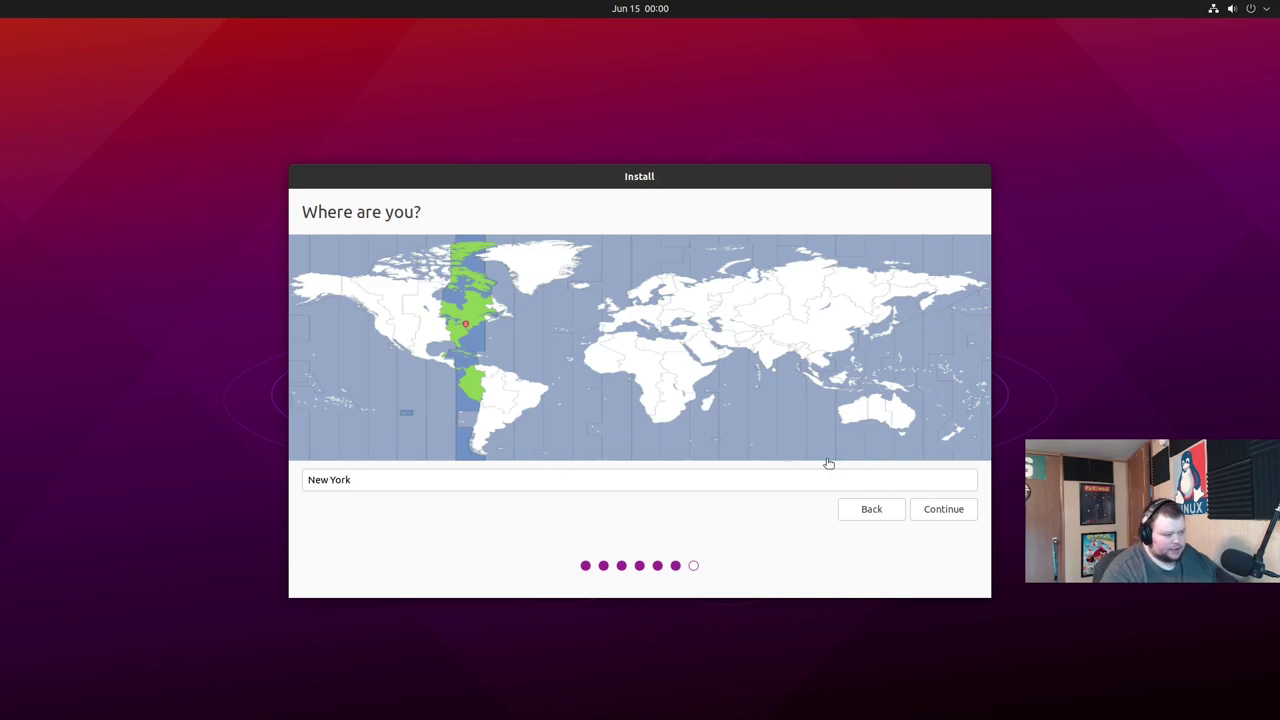
Accept New York as the time zone and fill in your name, computer name, username and password.
left_click(948, 512)
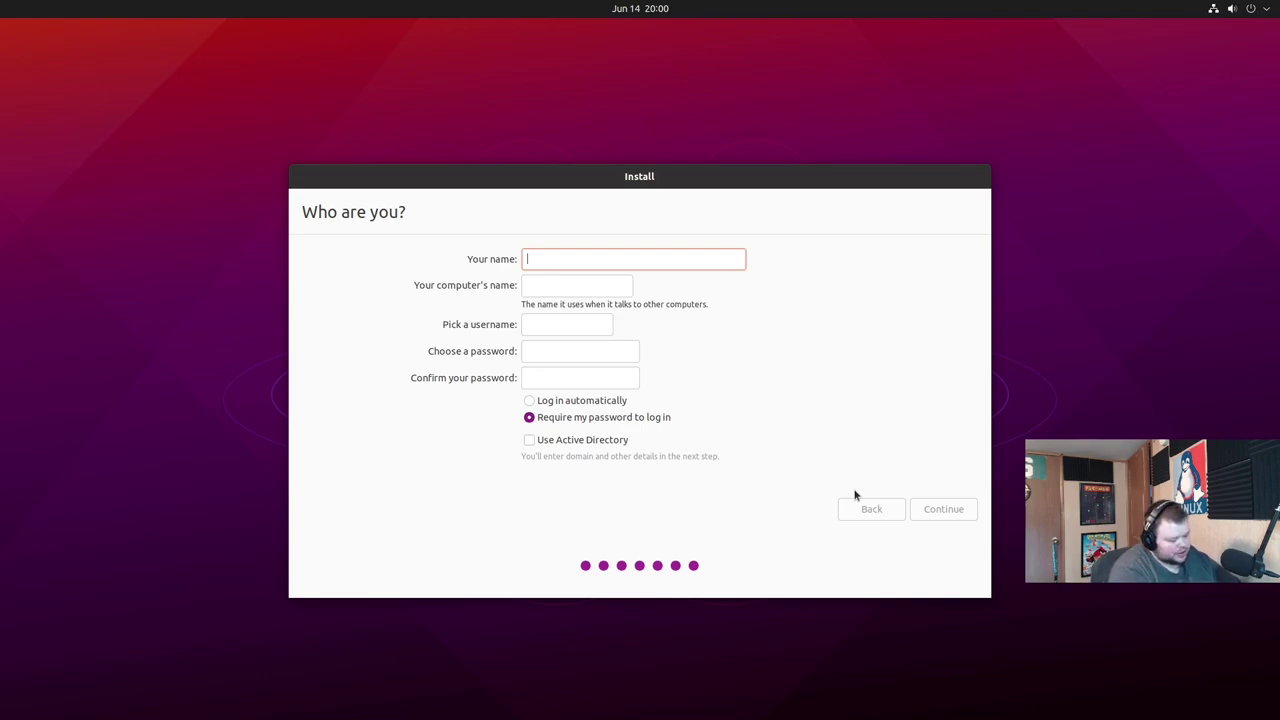
type("matt")
key("Tab")
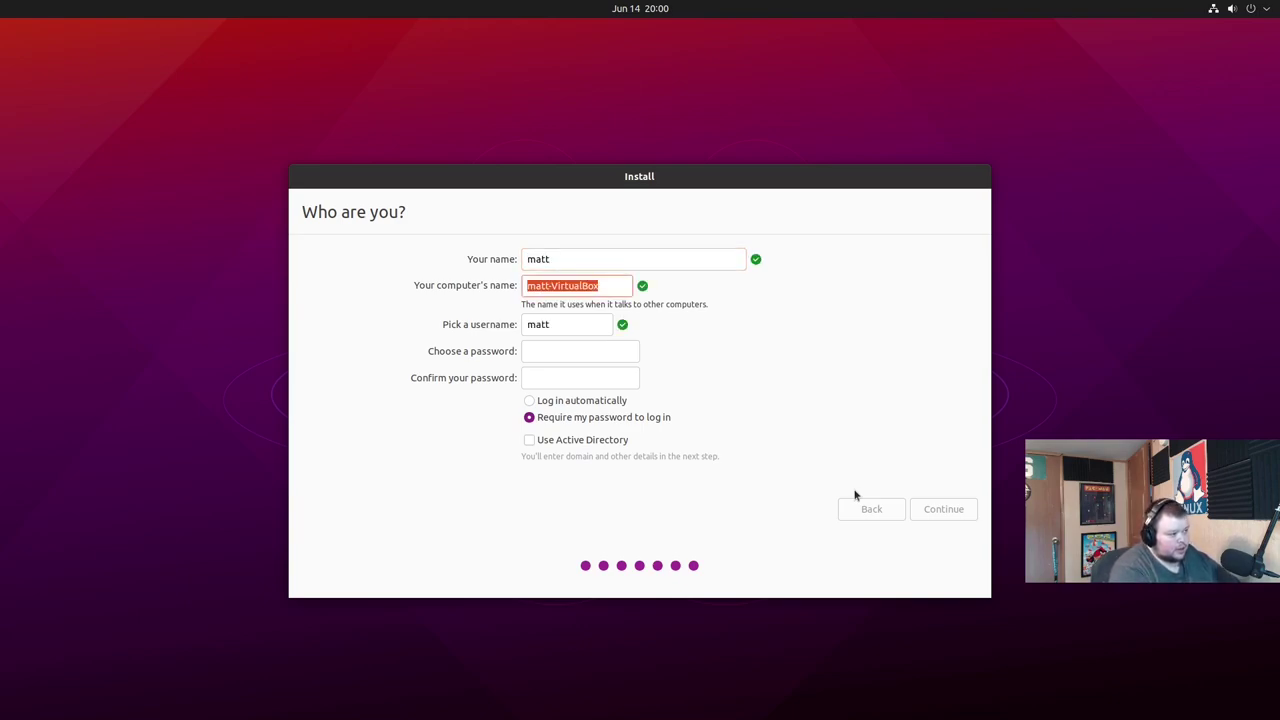
type("mattvm")
key("Tab")
key("Tab")
type("***")
key("Tab")
type("***")
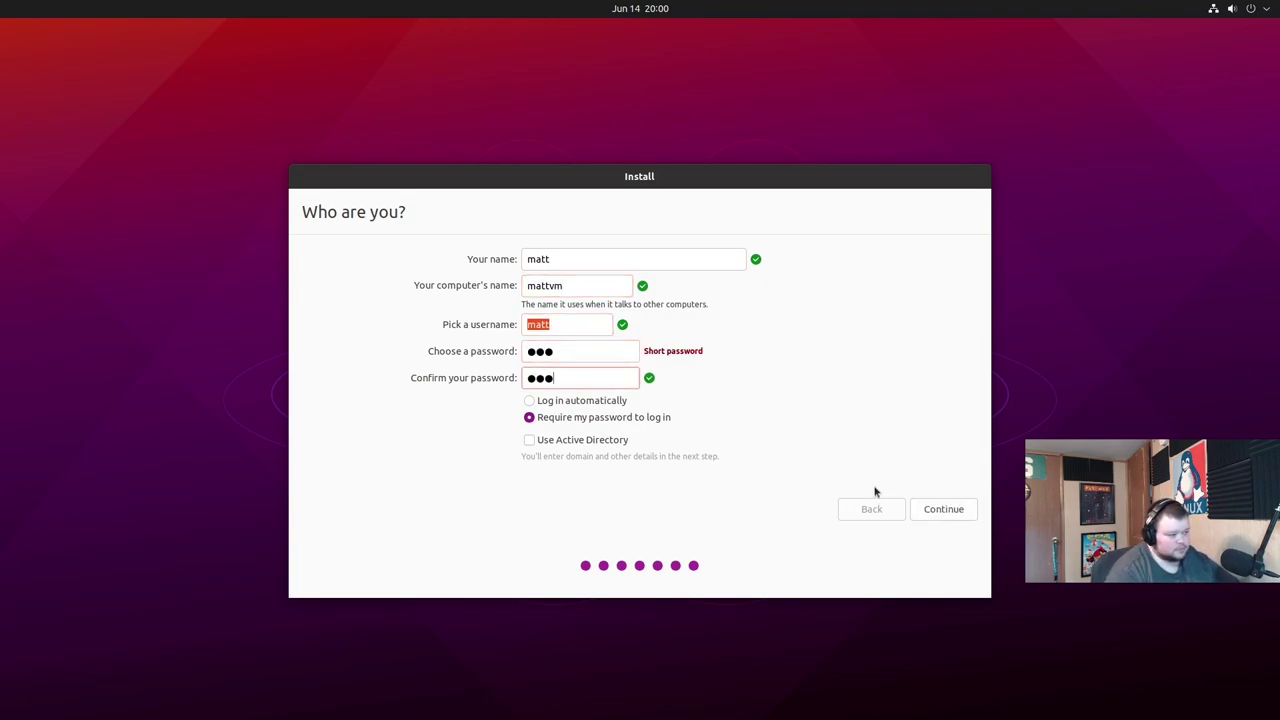
Submit the account details and let the installation run until Installation Complete appears.
left_click(944, 509)
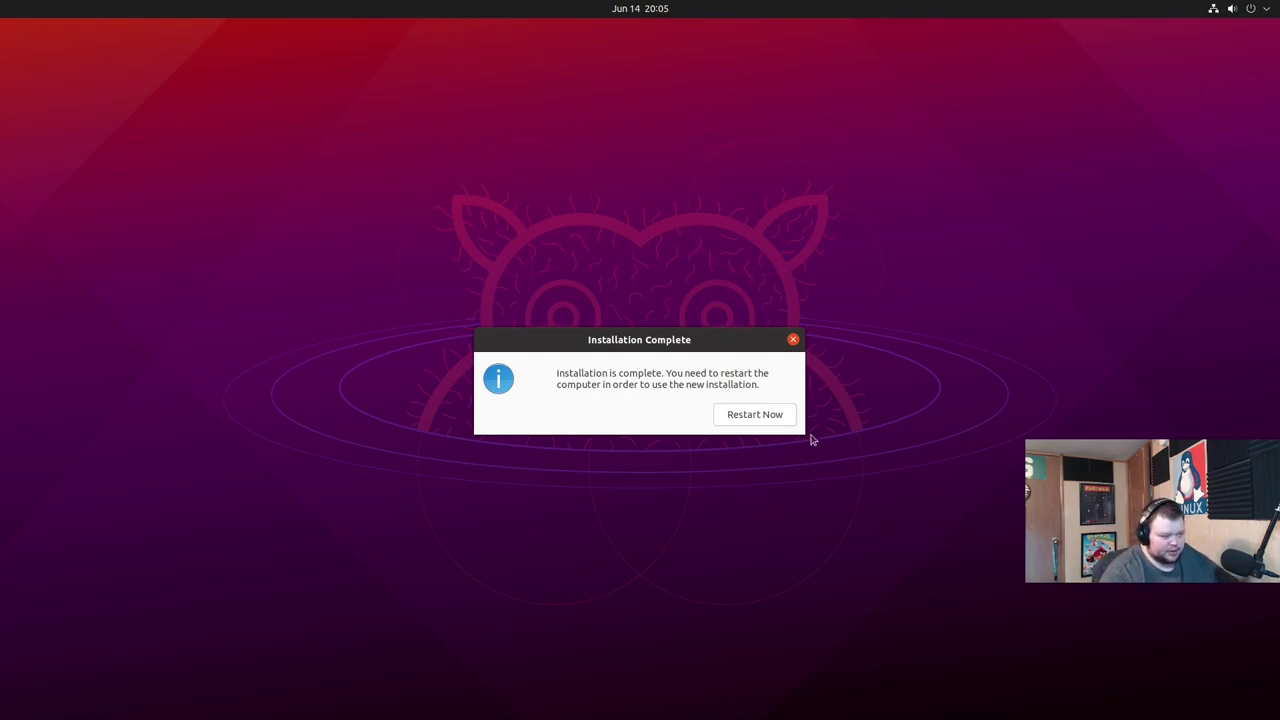
Restart into the new installation, reaching the sda4_crypt disk unlock prompt.
left_click(760, 416)
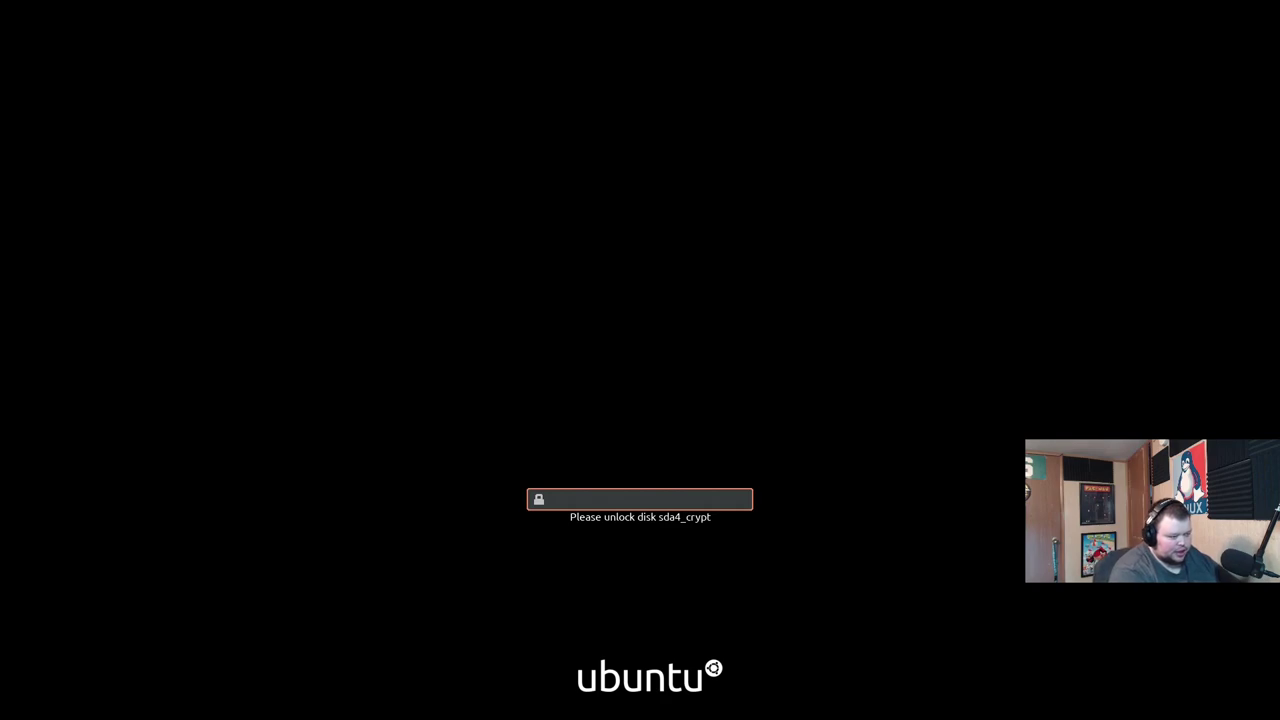
Enter the security key to unlock the encrypted disk sda4_crypt and continue booting.
type("•••••••")
key("Return")
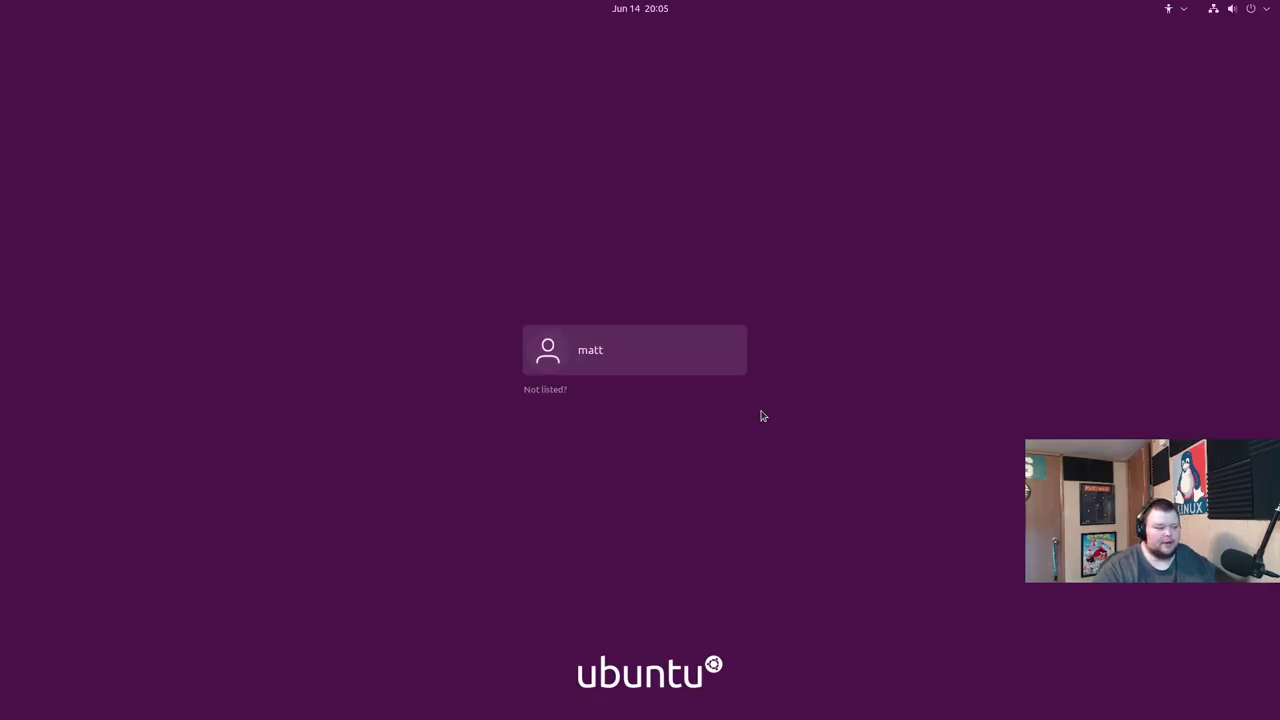
Select the user account on the GNOME login screen to bring up its password prompt.
left_click(641, 351)
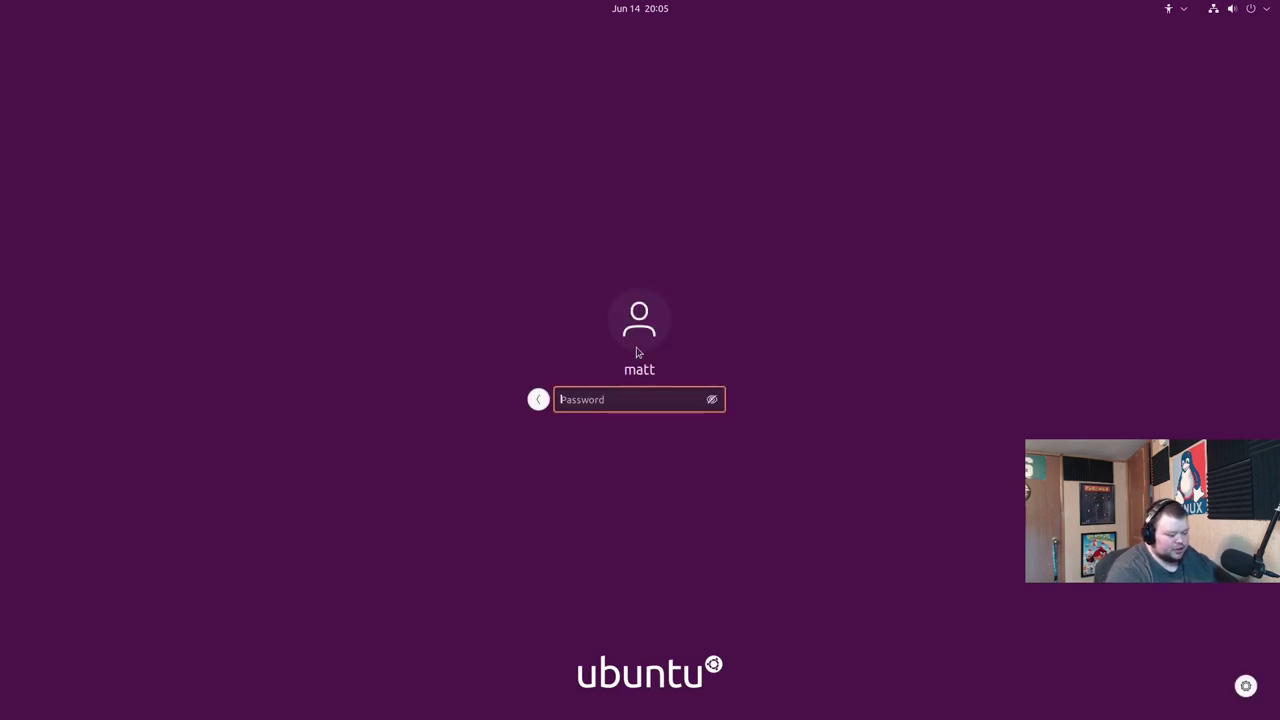